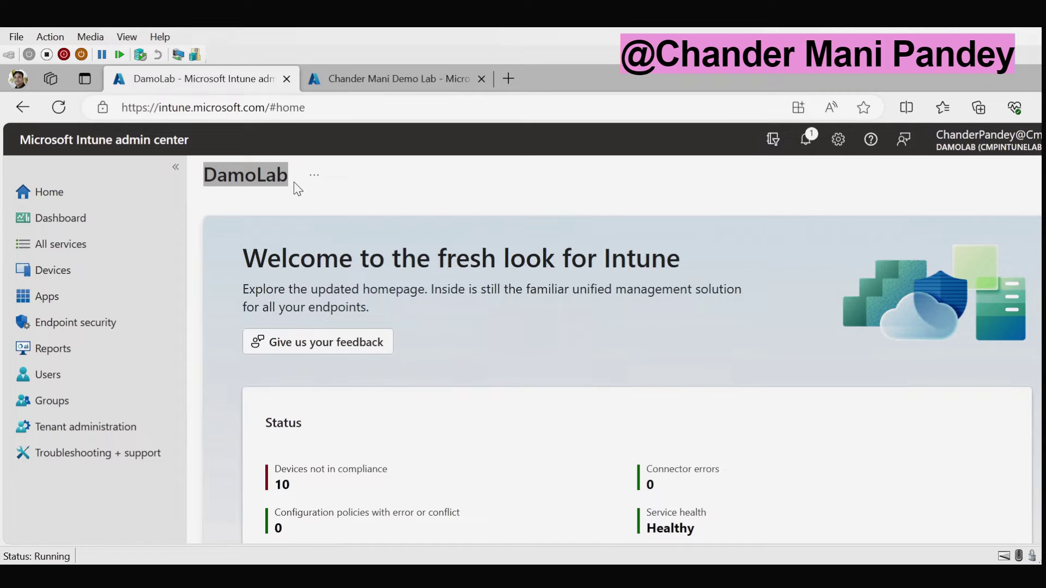
# Step: Return to the DamoLab tenant and open its Windows configuration profiles list
pyautogui.click(371, 79)
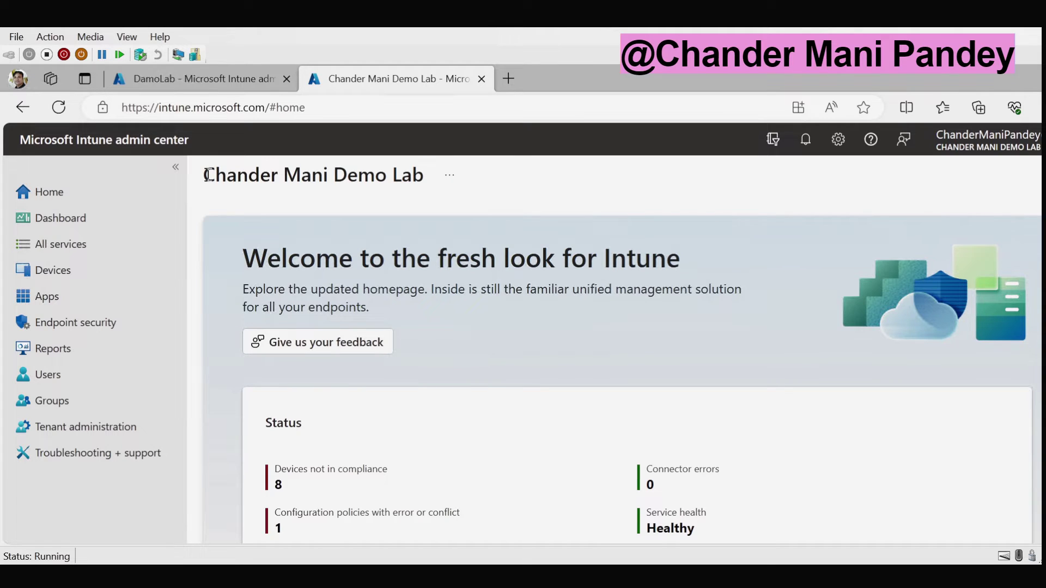
pyautogui.moveTo(207, 175); pyautogui.dragTo(427, 182)
pyautogui.hotkey('ctrl', 'shift', 'Tab')
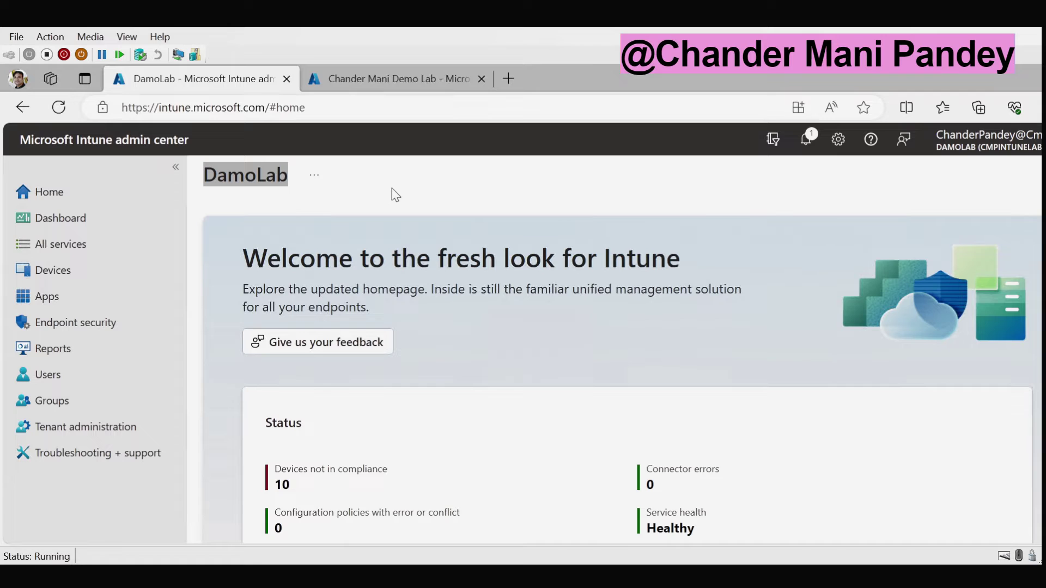
pyautogui.click(59, 278)
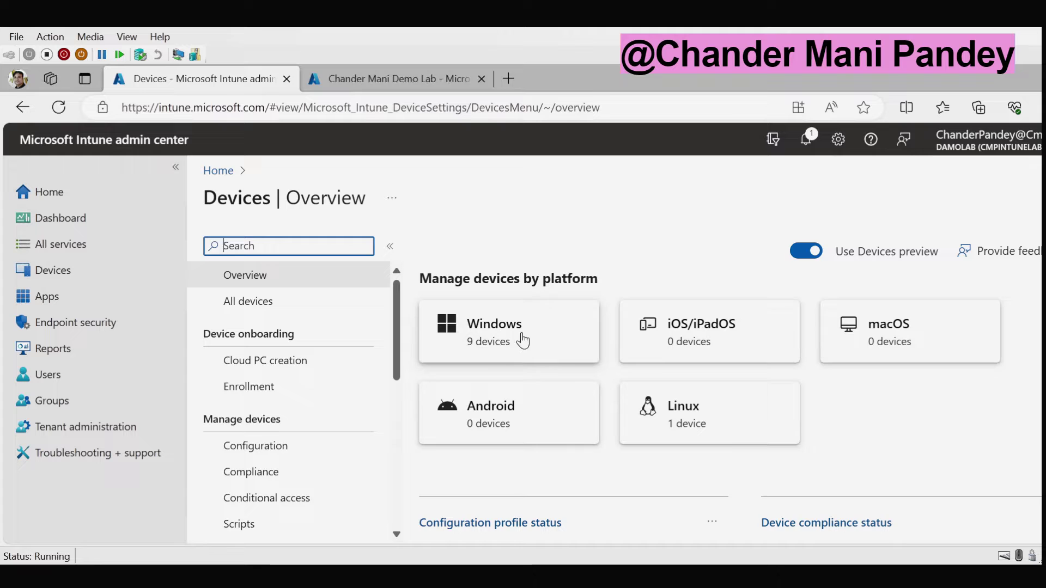
pyautogui.click(517, 345)
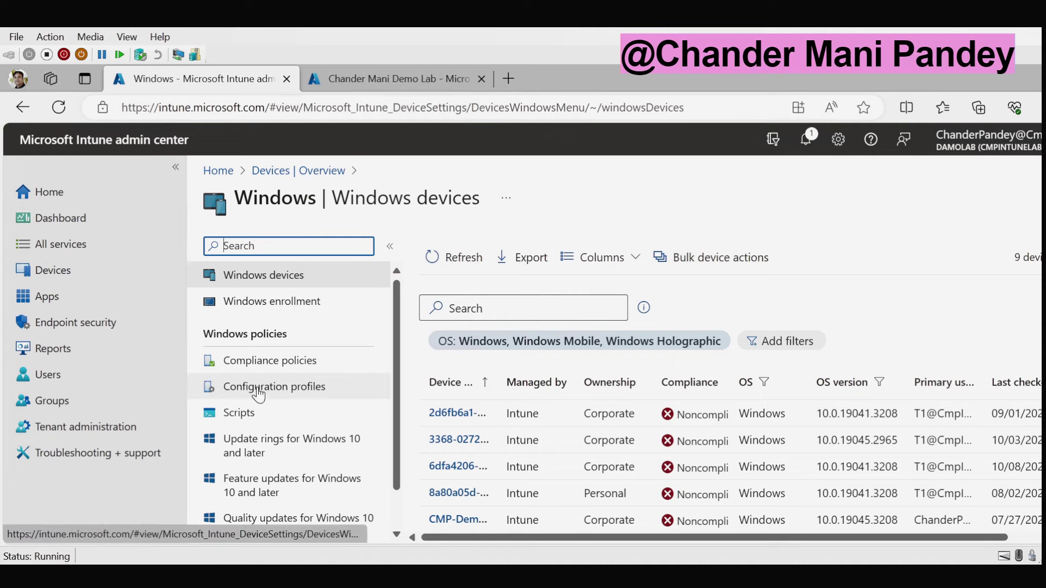
pyautogui.click(298, 394)
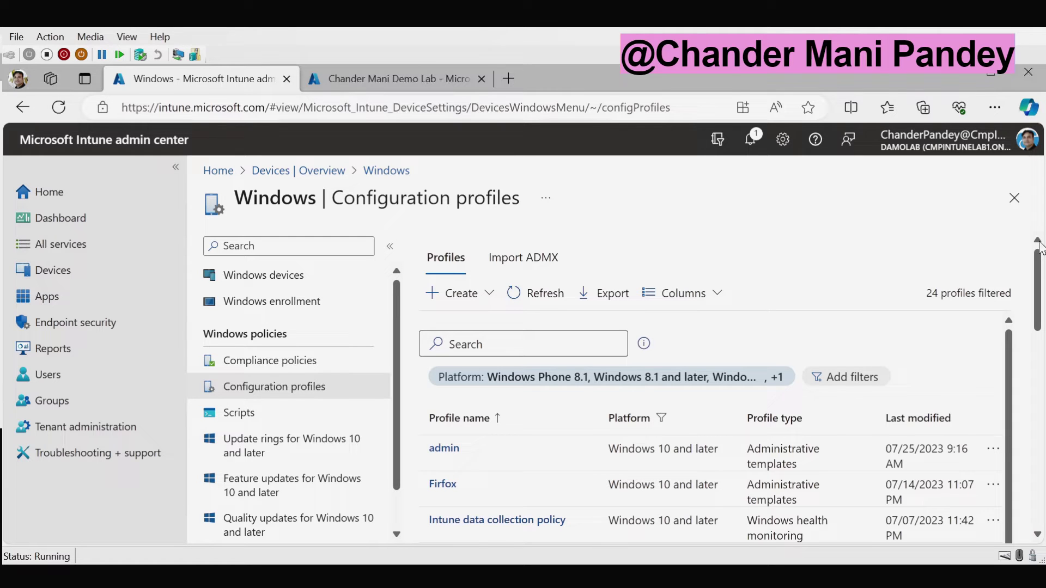
# Step: Export the MDM wins over GPO profile as JSON and download the file
pyautogui.moveTo(1040, 267); pyautogui.dragTo(1039, 312)
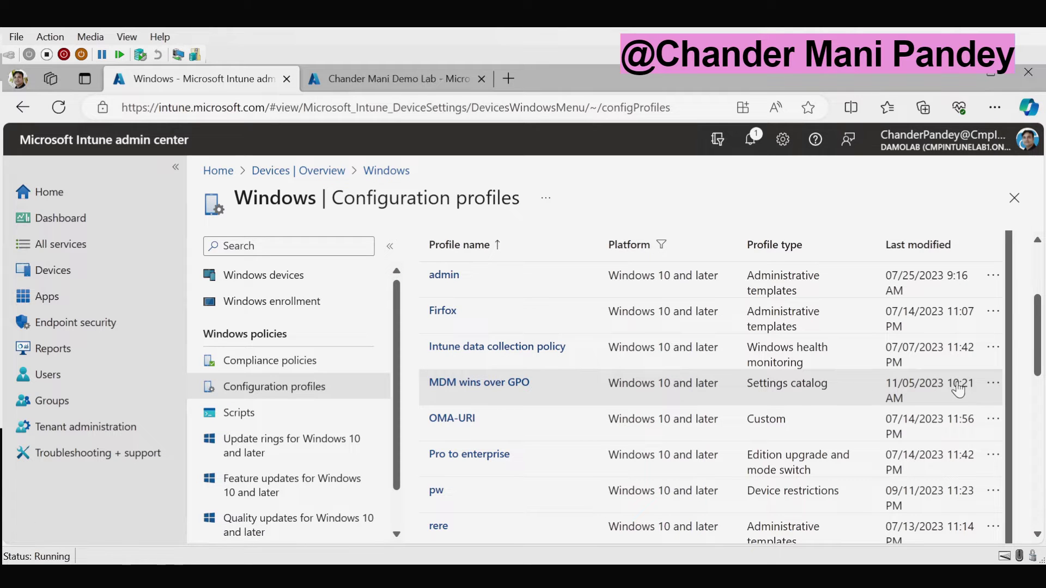
pyautogui.click(993, 385)
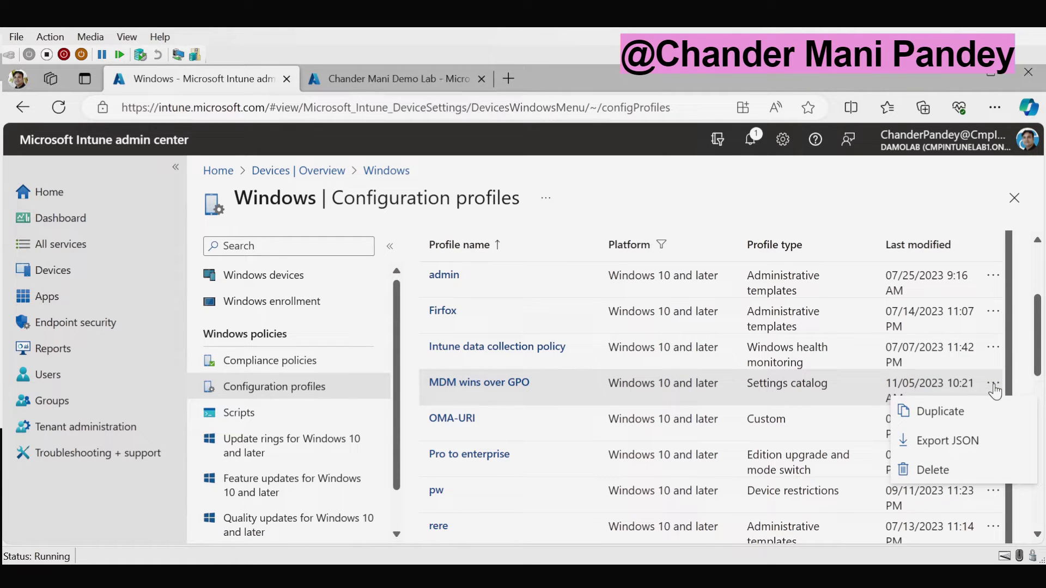
pyautogui.click(937, 451)
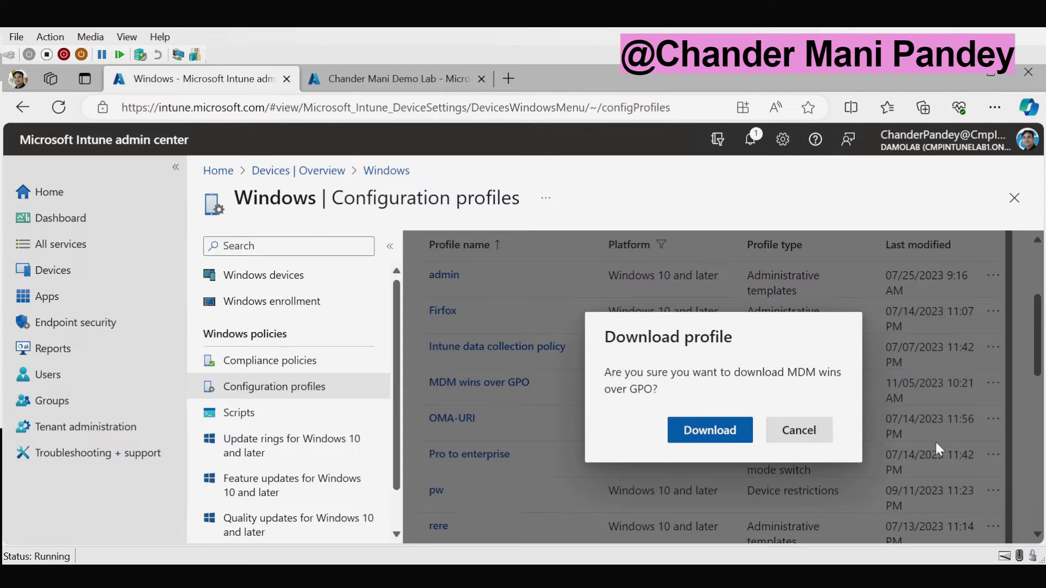
pyautogui.click(711, 432)
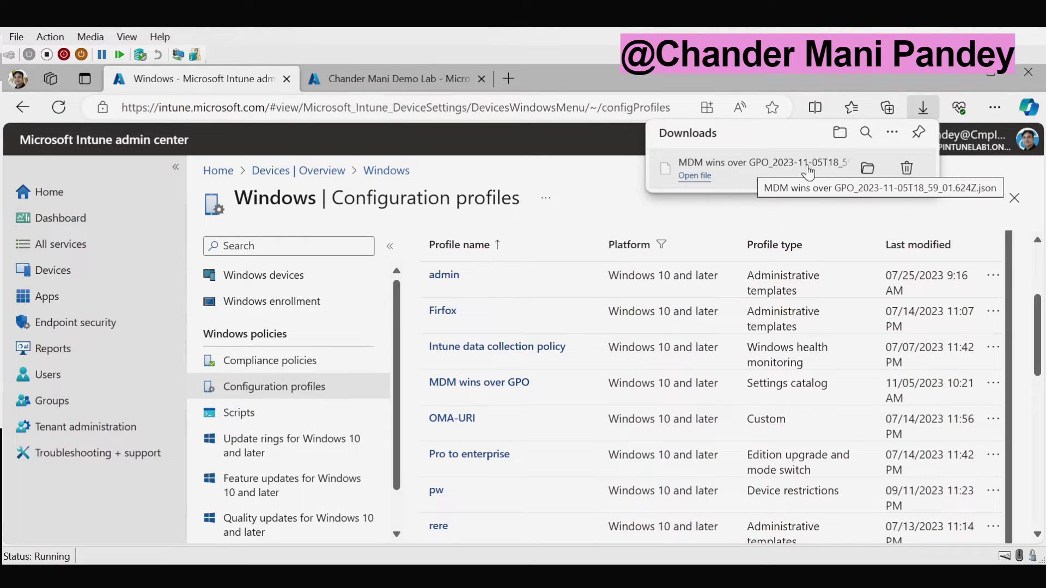
# Step: Show the downloaded MDM wins over GPO JSON in Downloads and open it once in Notepad
pyautogui.click(868, 173)
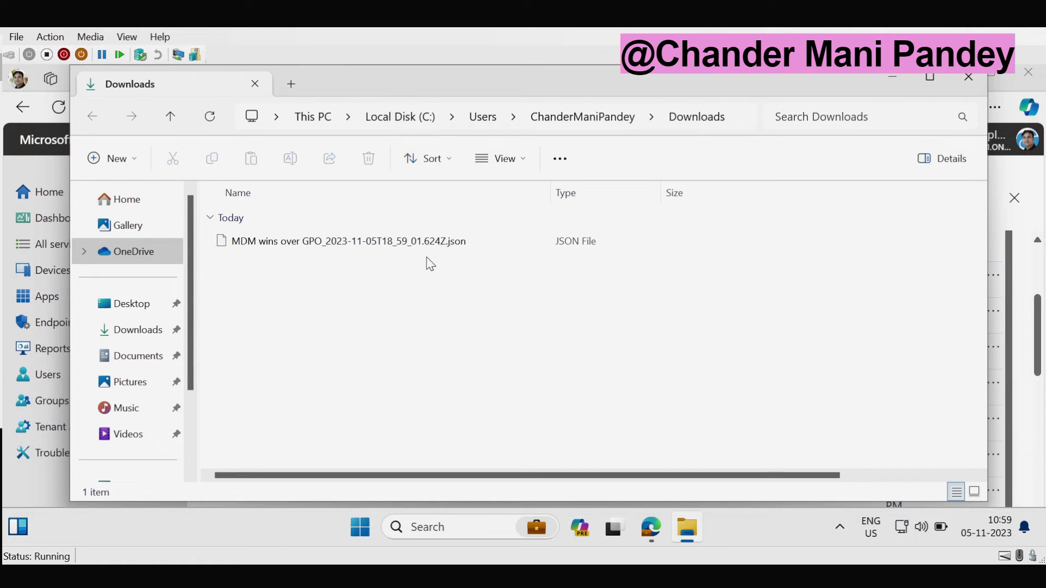
pyautogui.click(385, 246)
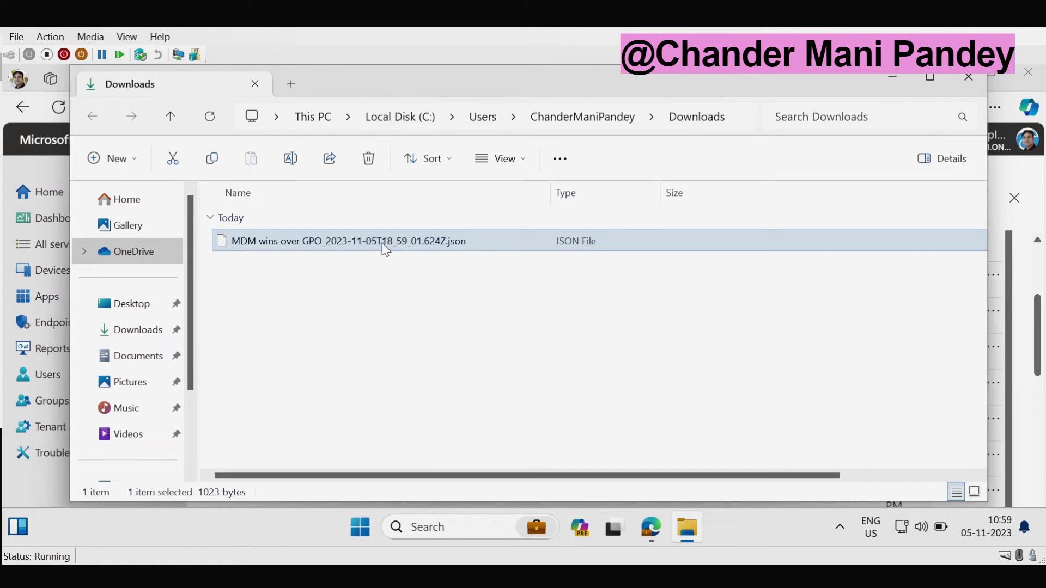
pyautogui.rightClick(384, 248)
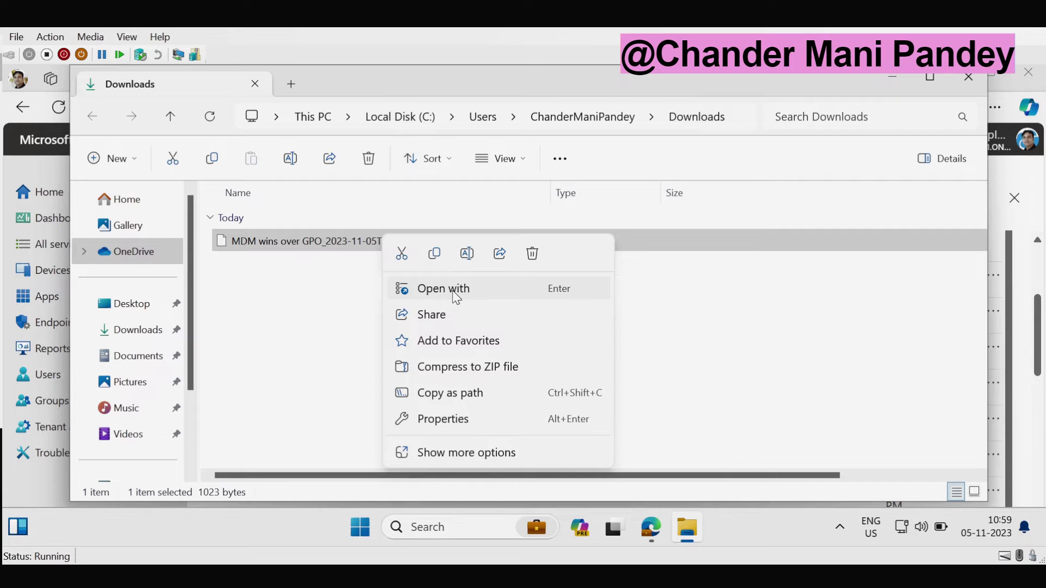
pyautogui.click(457, 294)
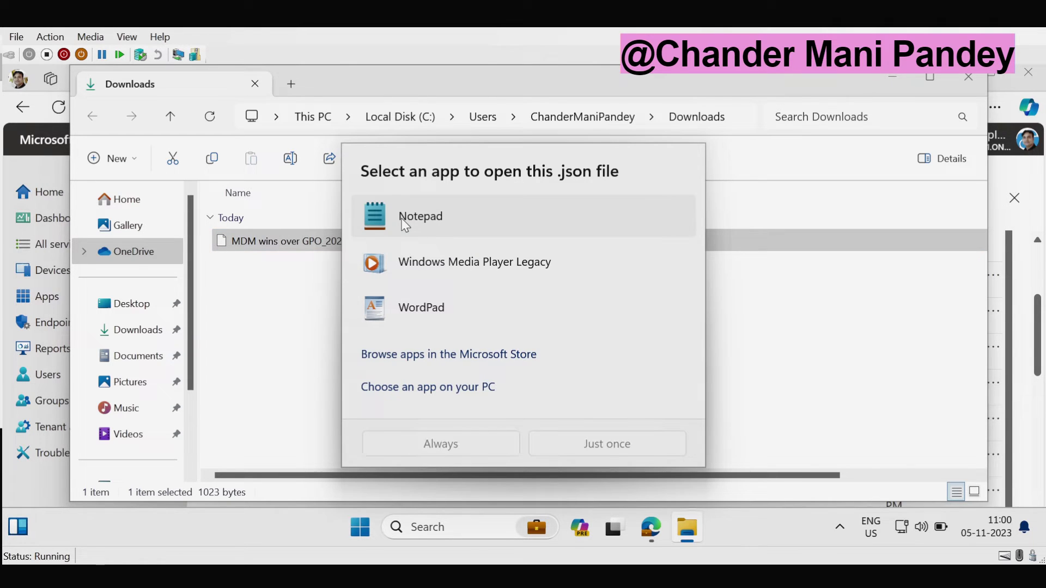
pyautogui.click(404, 225)
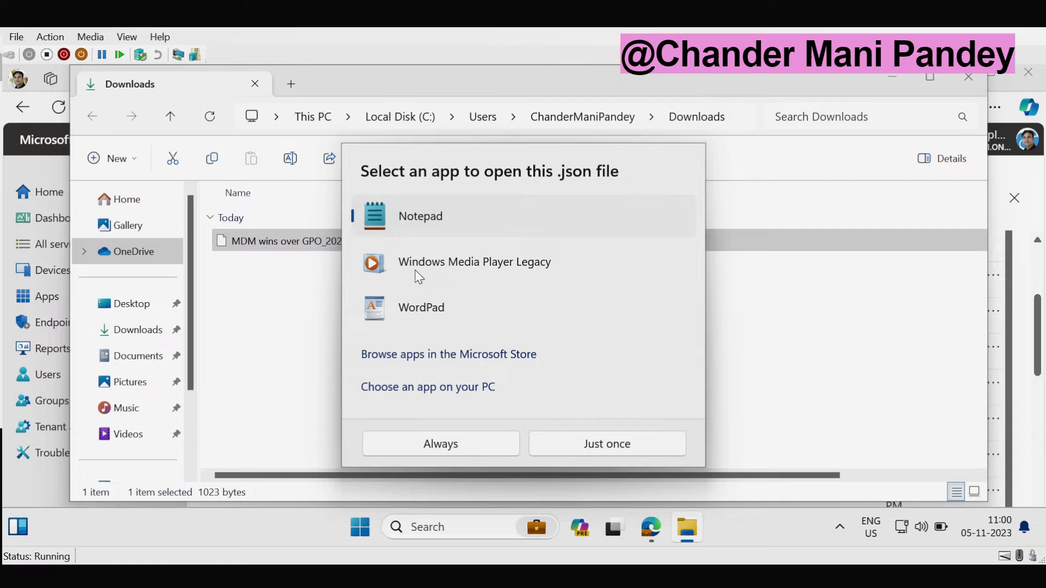
pyautogui.click(599, 450)
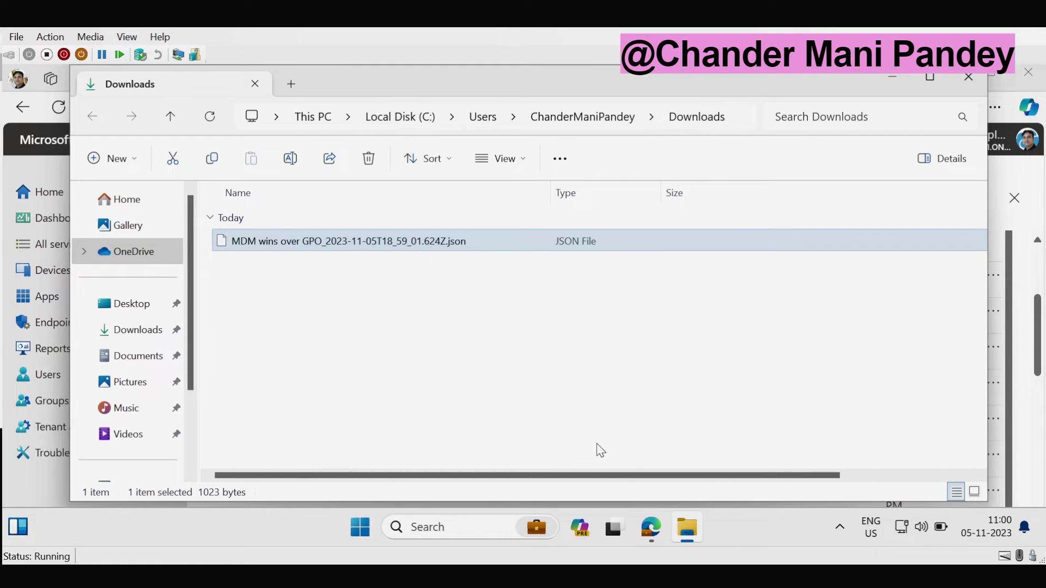
# Step: Turn on Word wrap in Notepad and select the whole exported JSON text
pyautogui.click(266, 306)
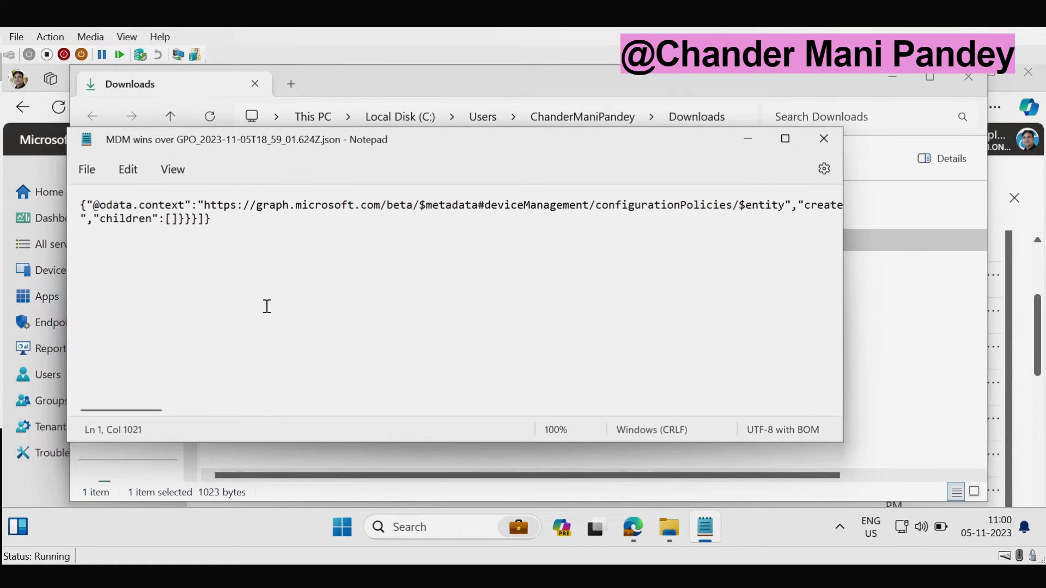
pyautogui.click(173, 170)
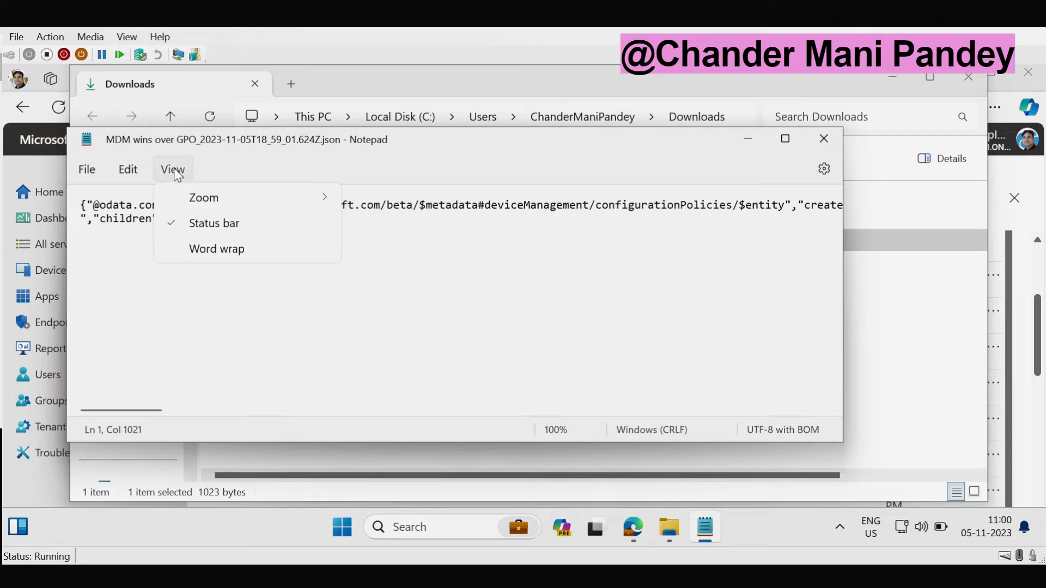
pyautogui.click(216, 251)
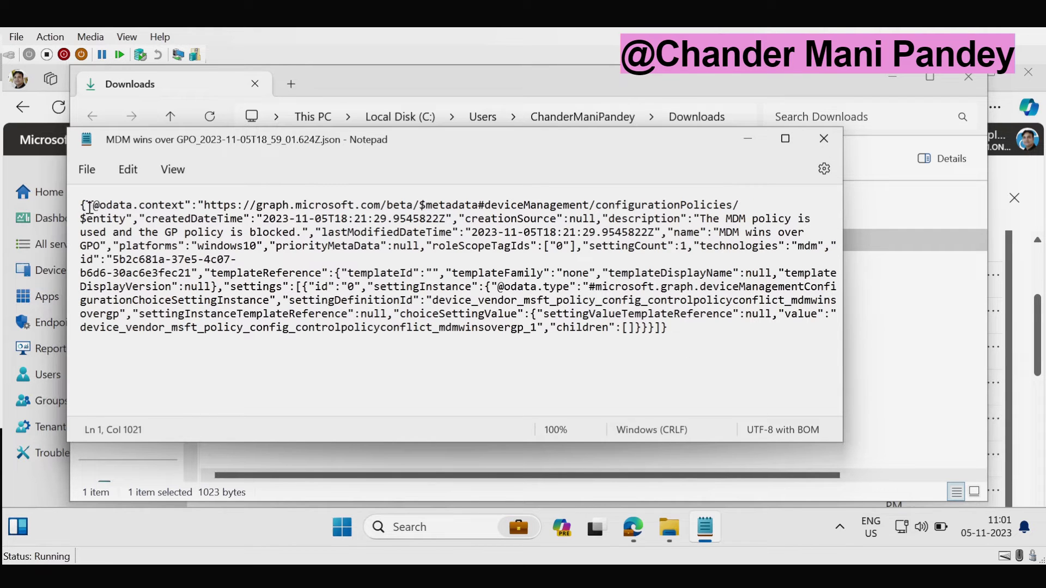
pyautogui.moveTo(86, 205); pyautogui.dragTo(680, 329)
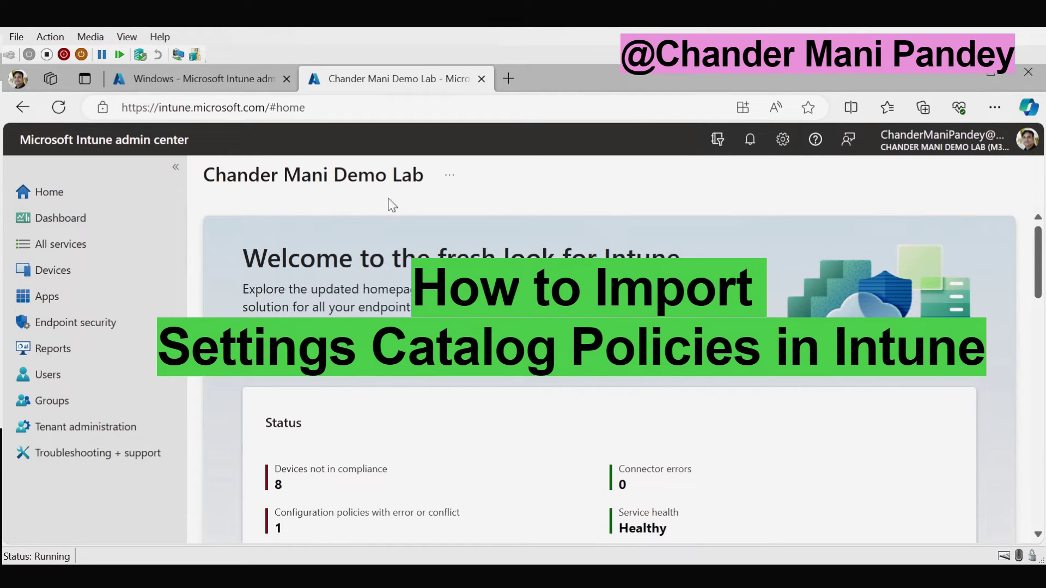
# Step: In the second tenant, go to Windows configuration profiles and expand the Create menu
pyautogui.click(62, 284)
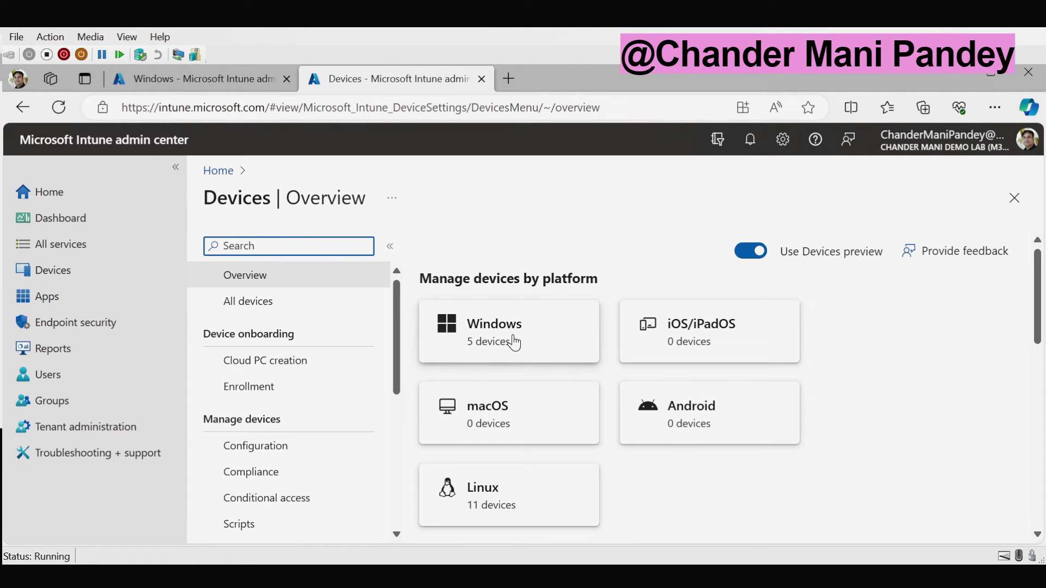
pyautogui.click(514, 343)
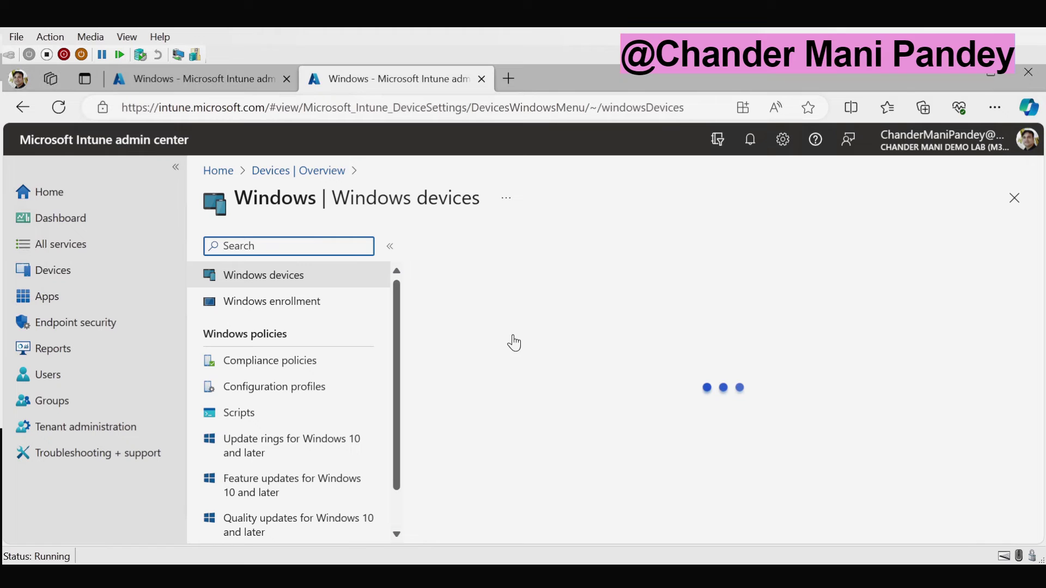
pyautogui.click(274, 401)
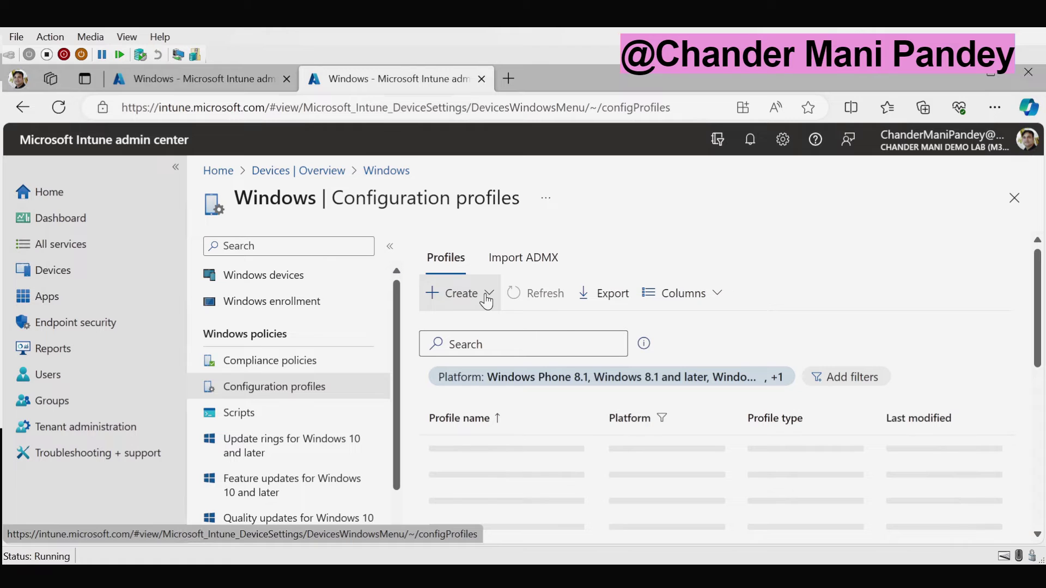
pyautogui.click(486, 301)
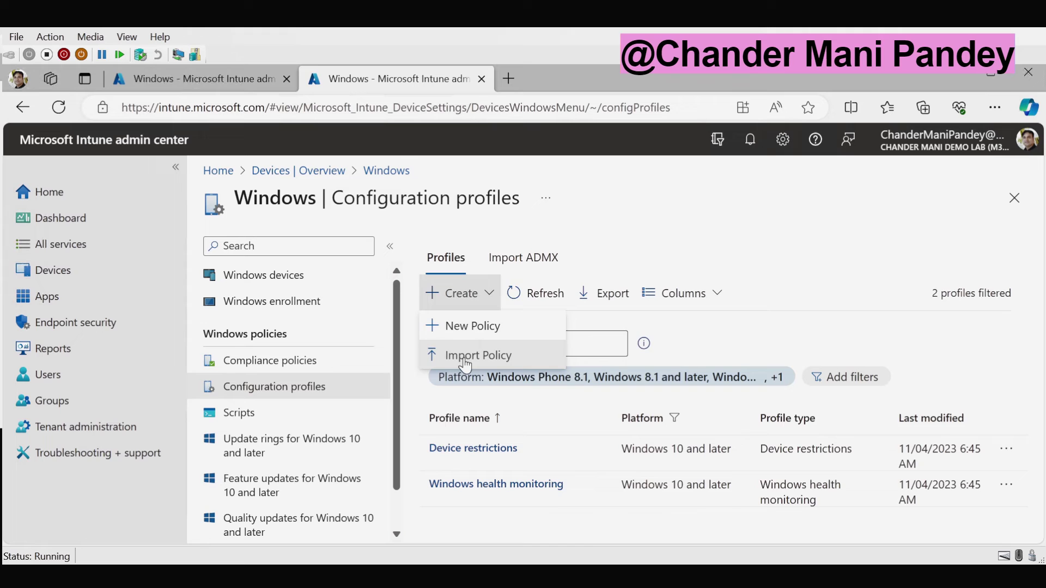
# Step: Start an Import Policy and upload the MDM wins over GPO JSON file from Downloads
pyautogui.click(465, 364)
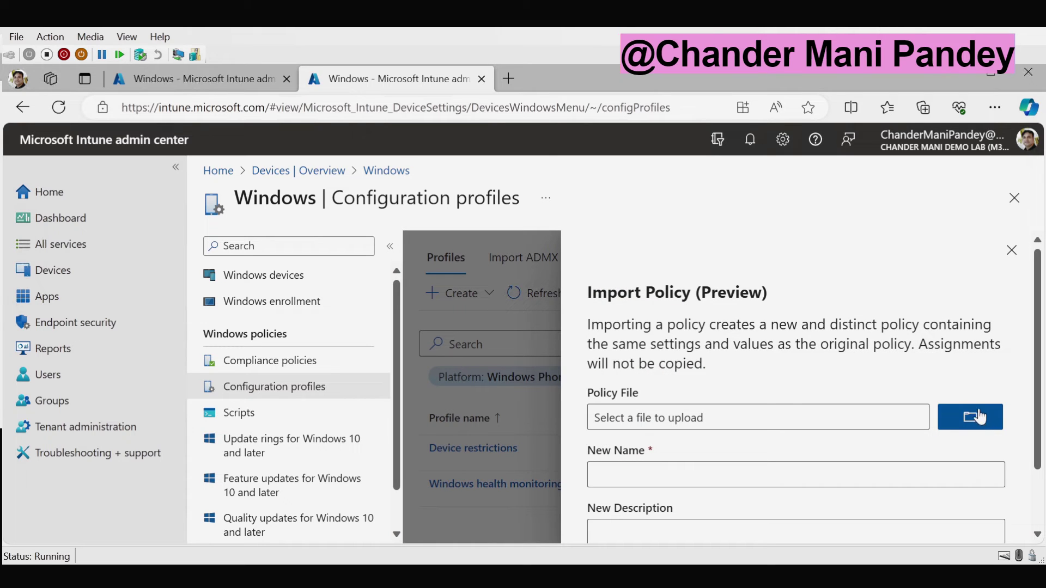
pyautogui.click(986, 429)
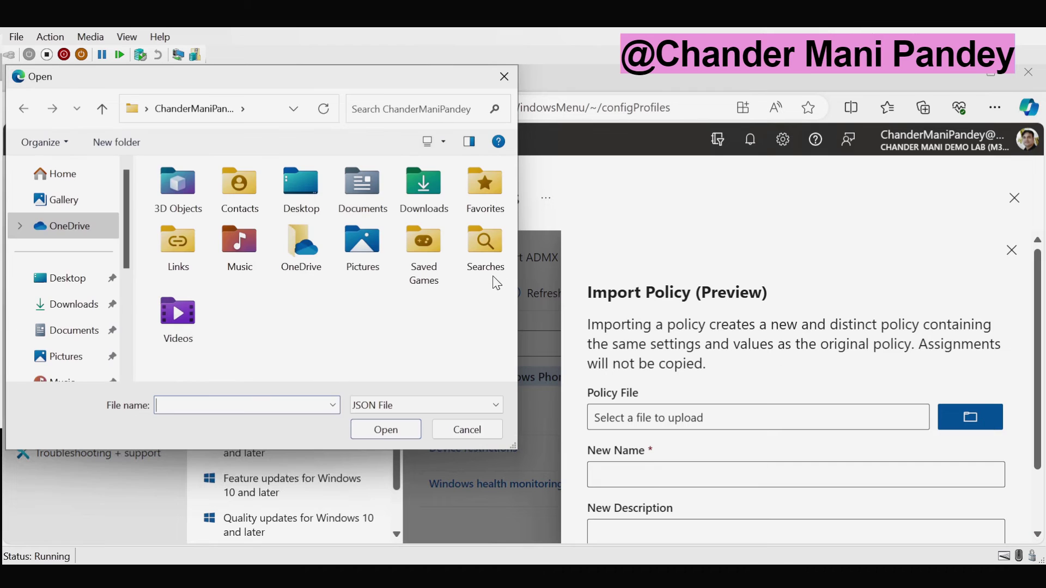
pyautogui.click(71, 304)
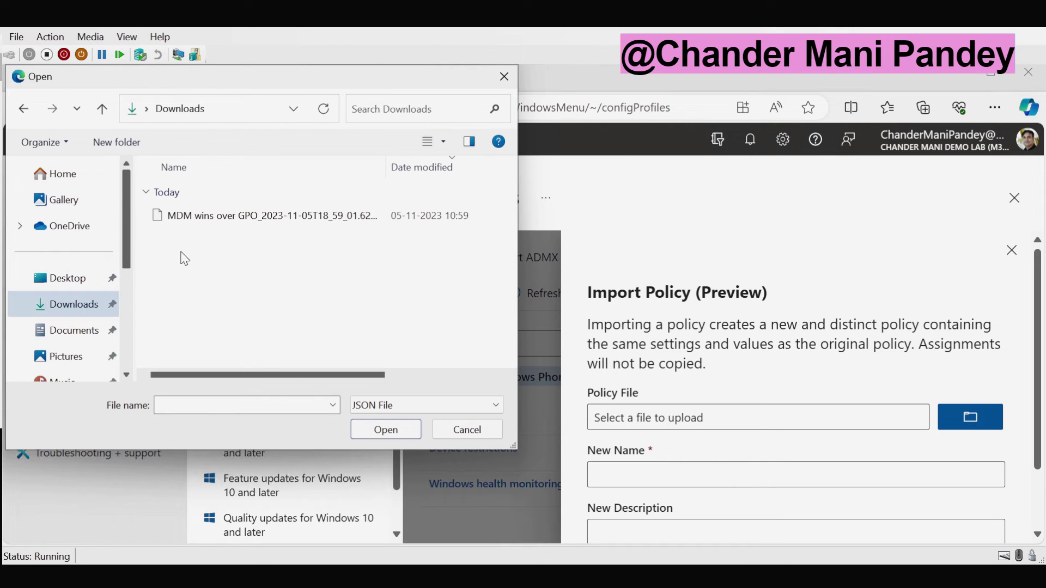
pyautogui.click(252, 223)
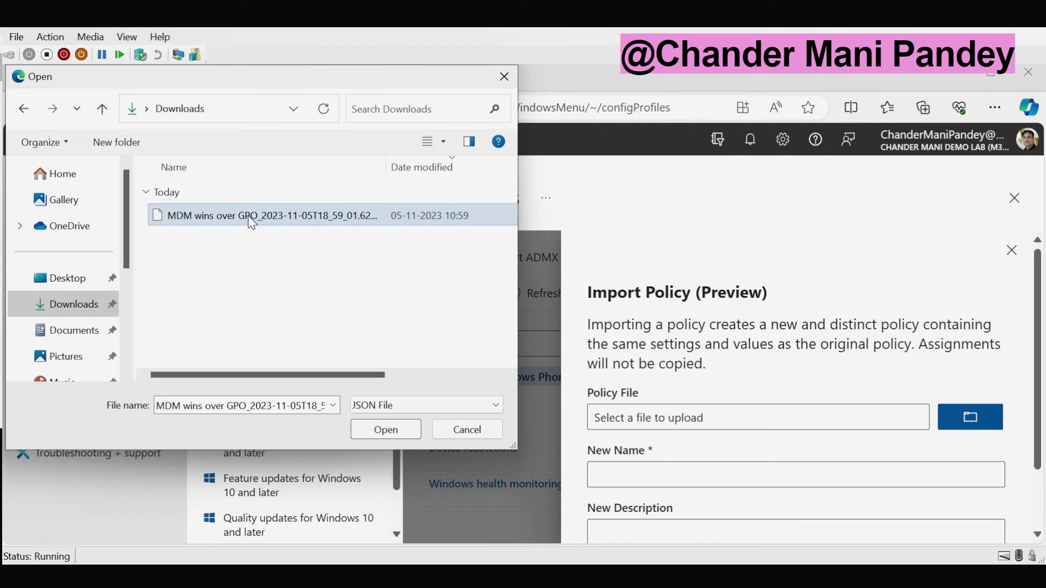
pyautogui.click(402, 430)
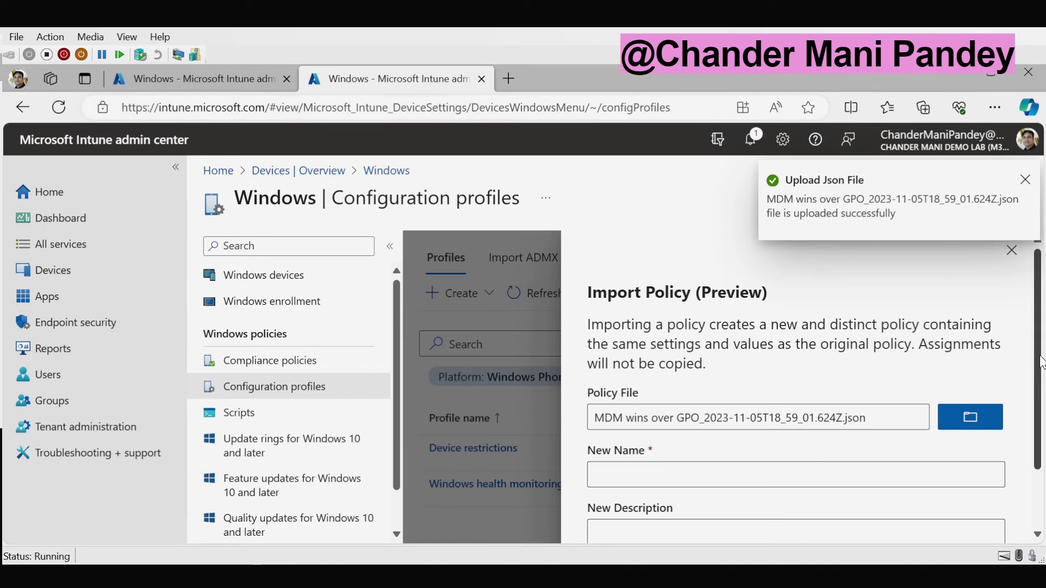
# Step: Copy 'MDM wins over GPO' from the file name into New Name and New Description
pyautogui.scroll(-2, 713, 450)
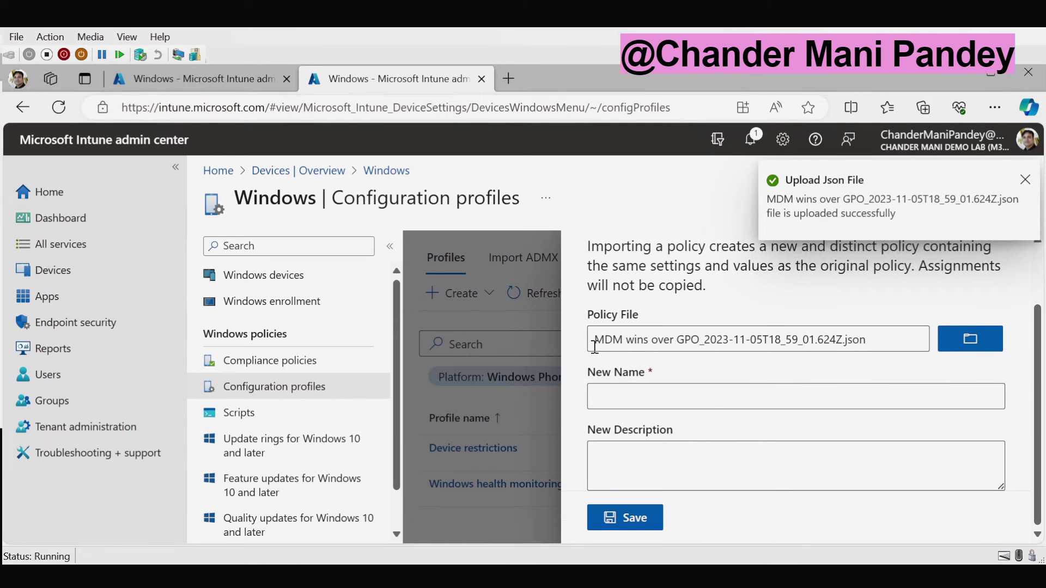
pyautogui.moveTo(595, 342); pyautogui.dragTo(701, 340)
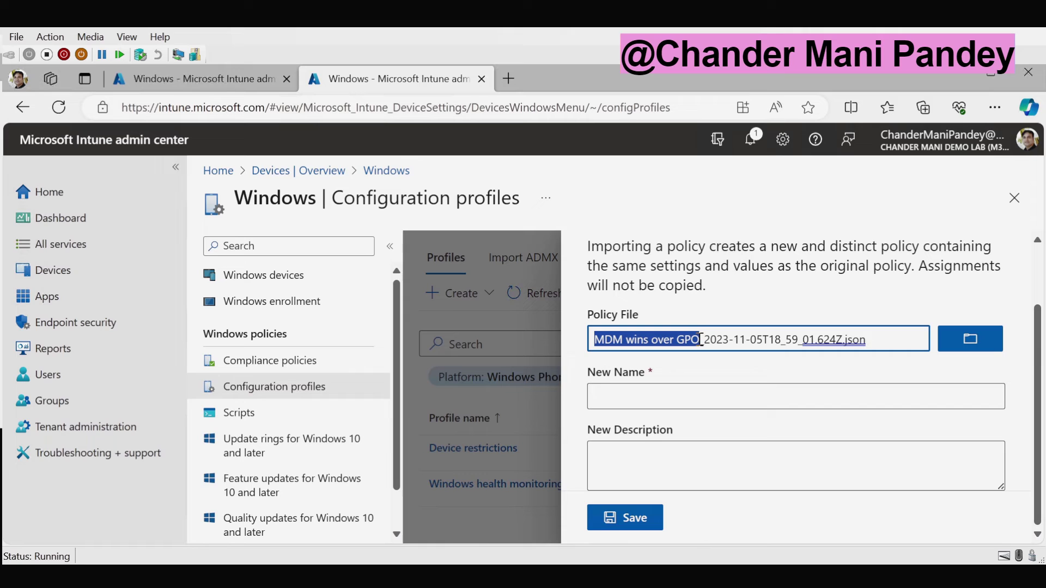
pyautogui.rightClick(688, 340)
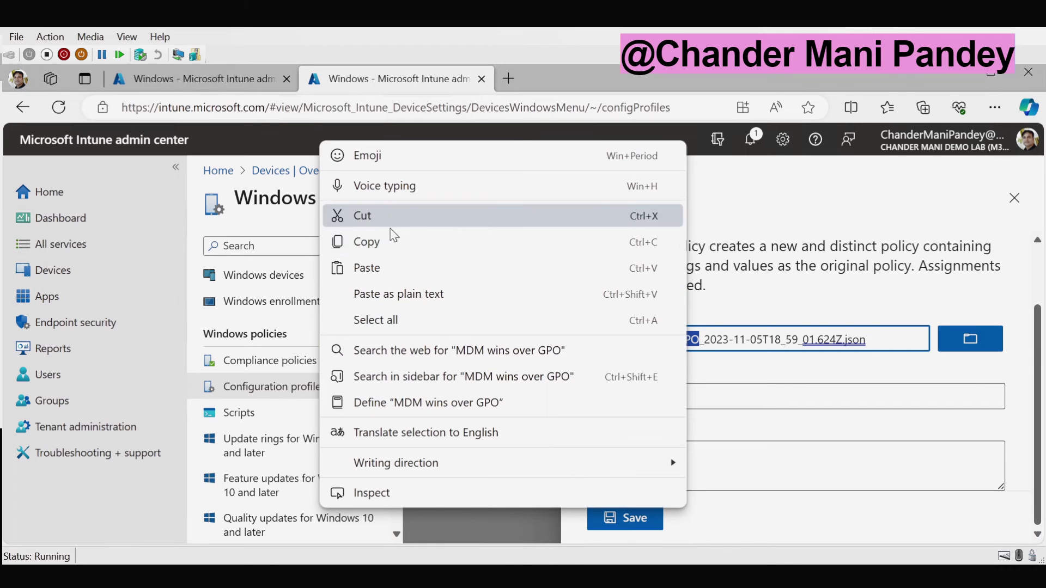
pyautogui.click(378, 241)
pyautogui.click(658, 395)
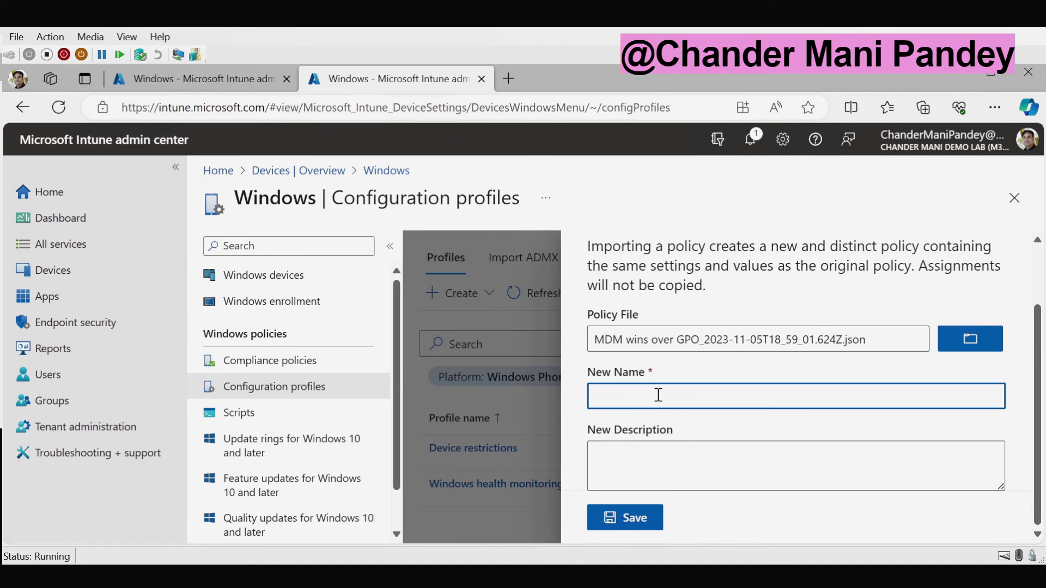
pyautogui.hotkey('ctrl', 'v')
pyautogui.click(614, 470)
pyautogui.hotkey('ctrl', 'v')
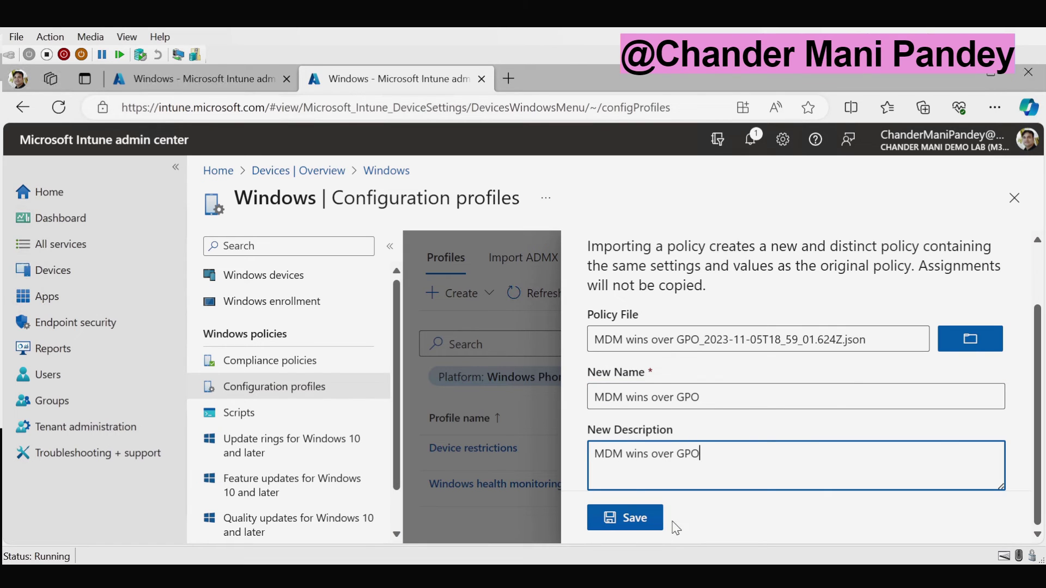
# Step: Save the import, refresh the list, and open MDM wins over GPO to check its Assignments
pyautogui.click(625, 528)
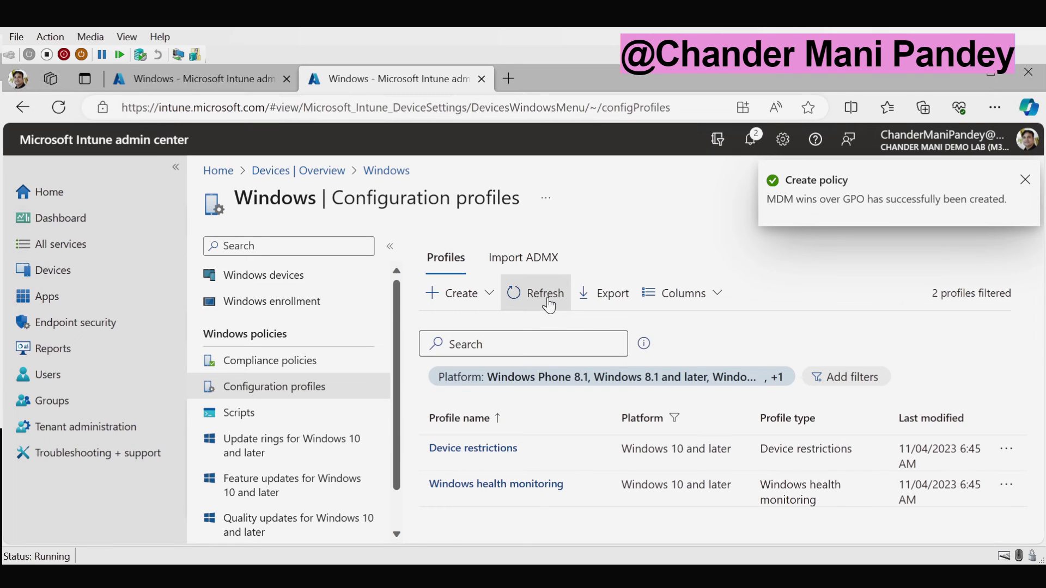
pyautogui.click(549, 306)
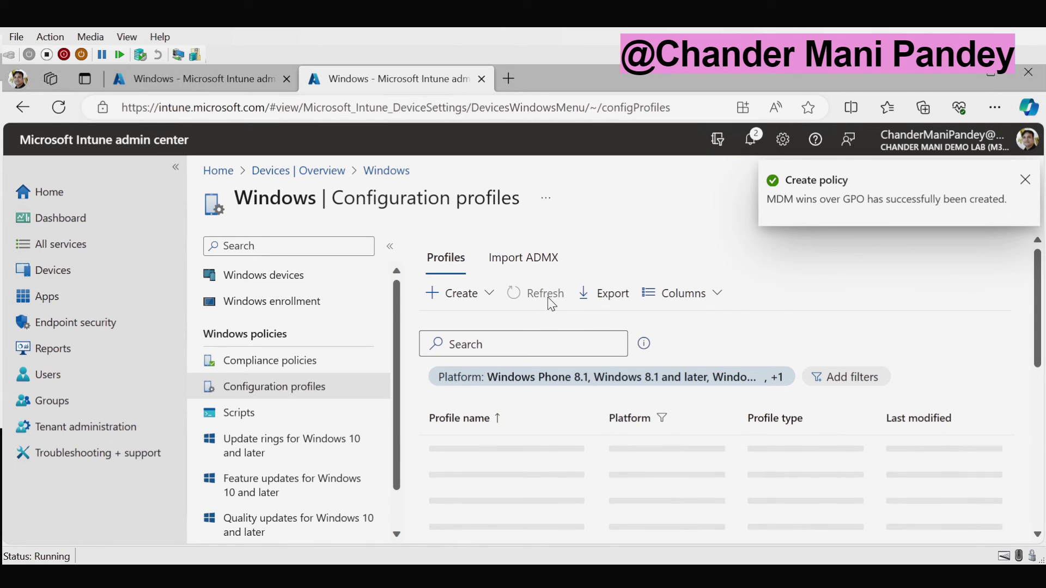
pyautogui.scroll(-1, 1027, 432)
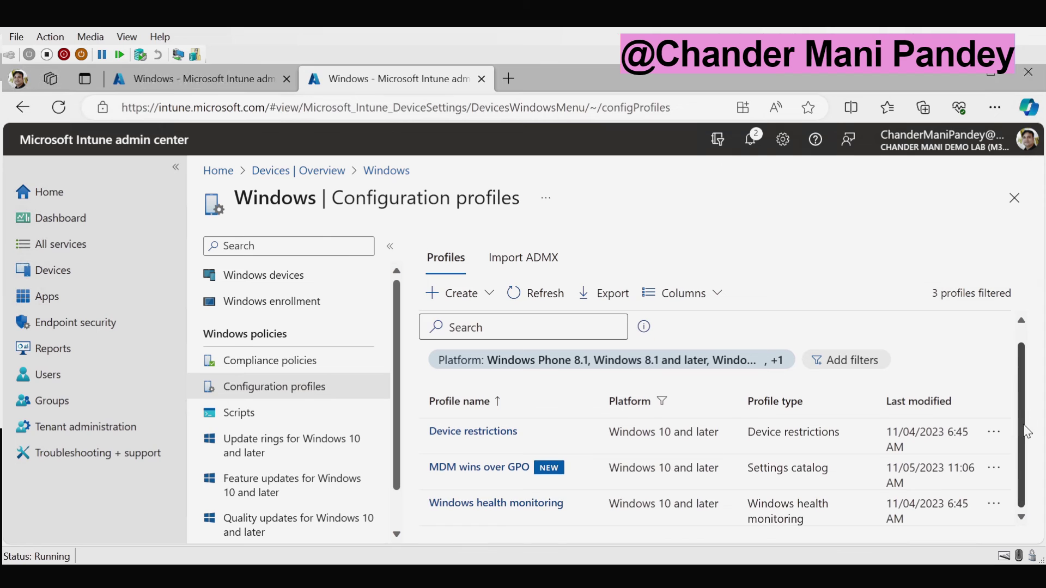
pyautogui.click(480, 467)
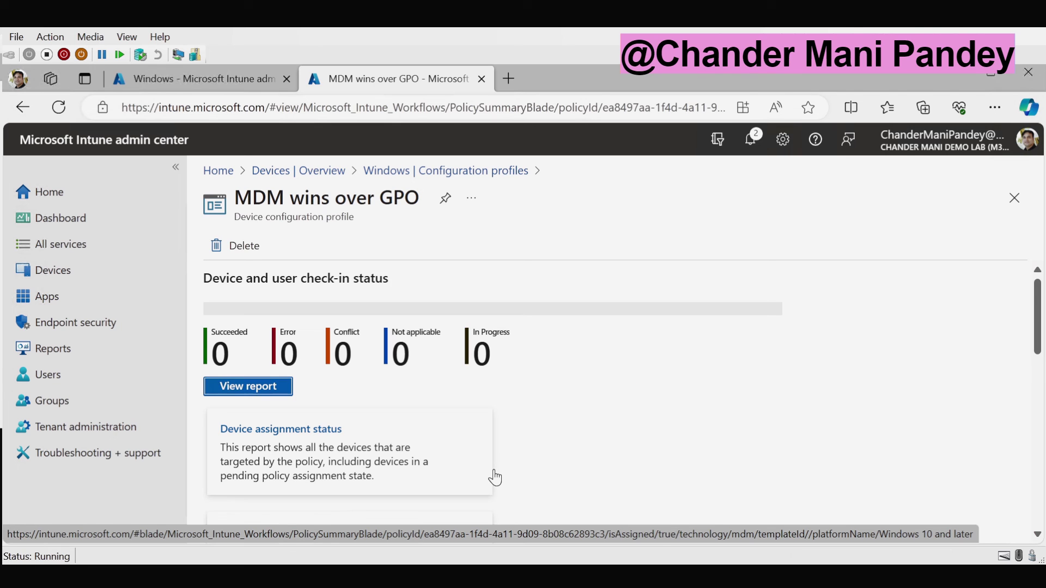
pyautogui.moveTo(1037, 294); pyautogui.dragTo(1039, 426)
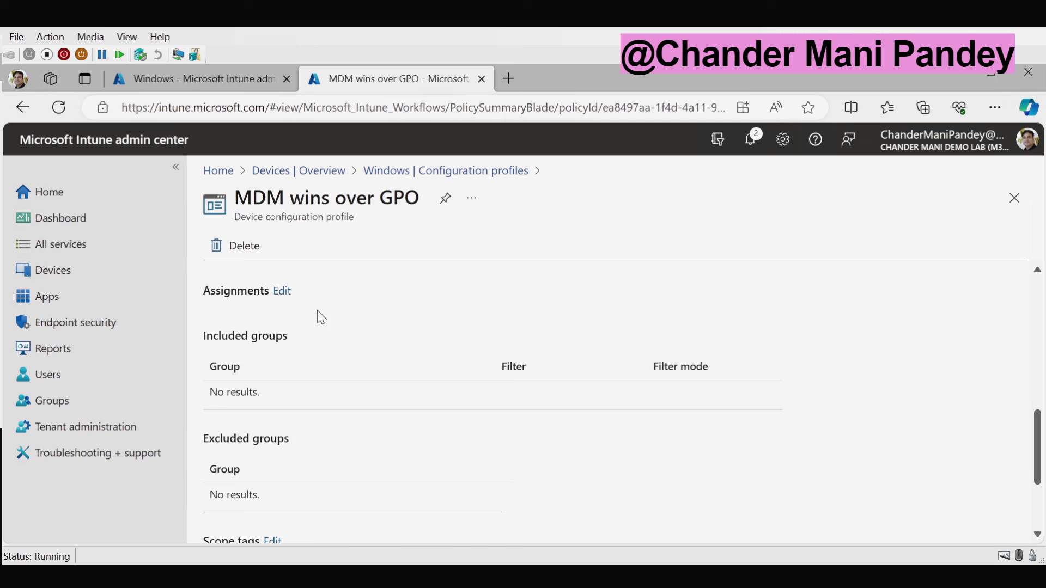
pyautogui.scroll(1, 492, 311)
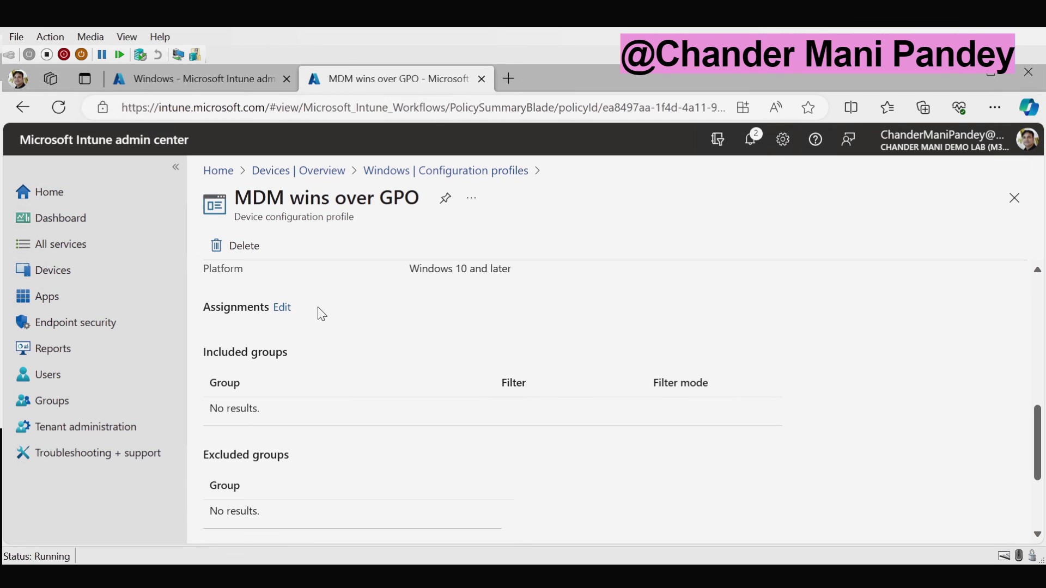
# Step: Edit the profile's Assignments to include All devices, then review and save
pyautogui.click(283, 308)
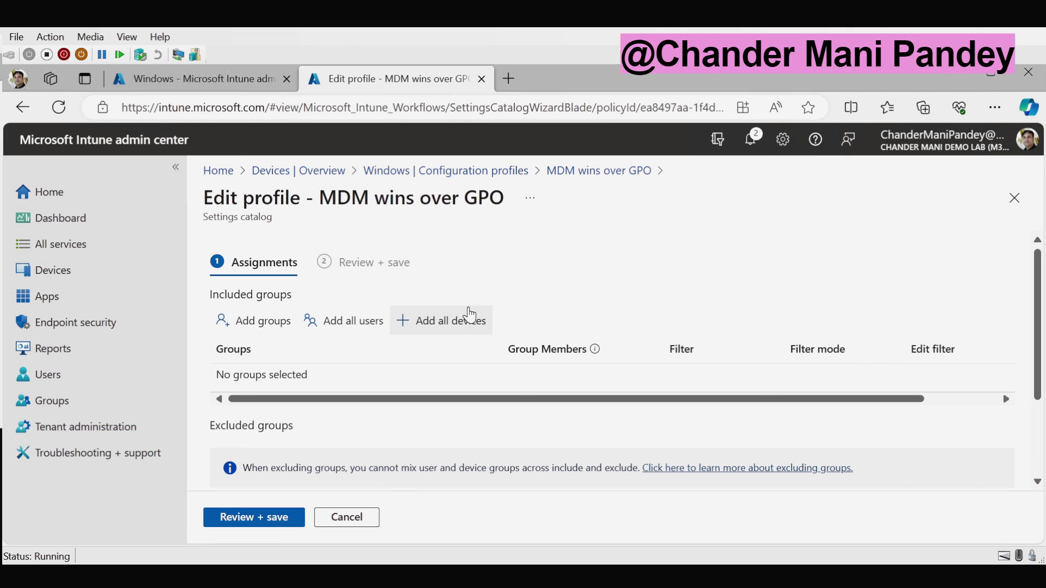
pyautogui.click(454, 327)
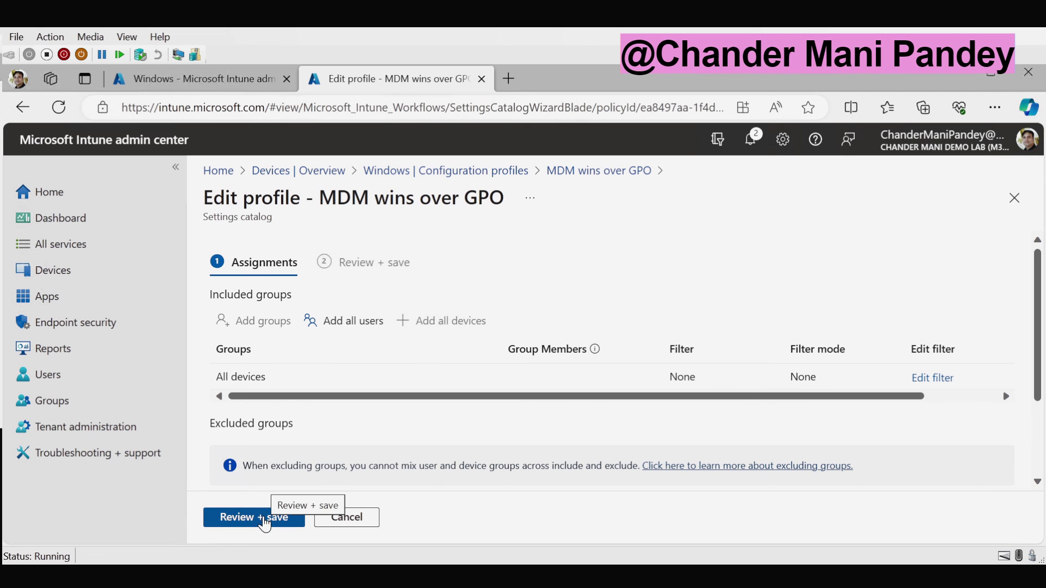
pyautogui.click(265, 525)
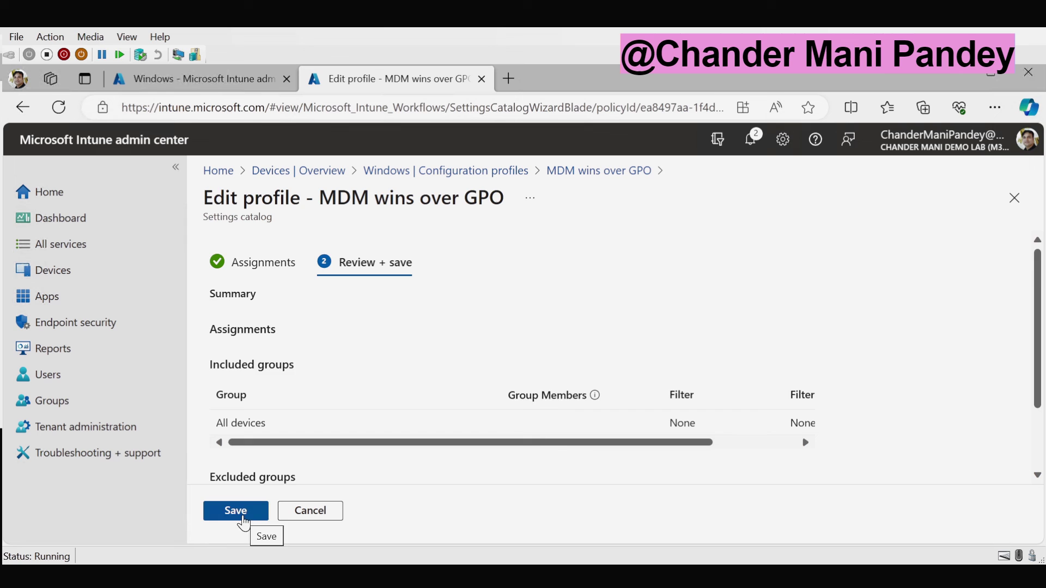
pyautogui.click(244, 519)
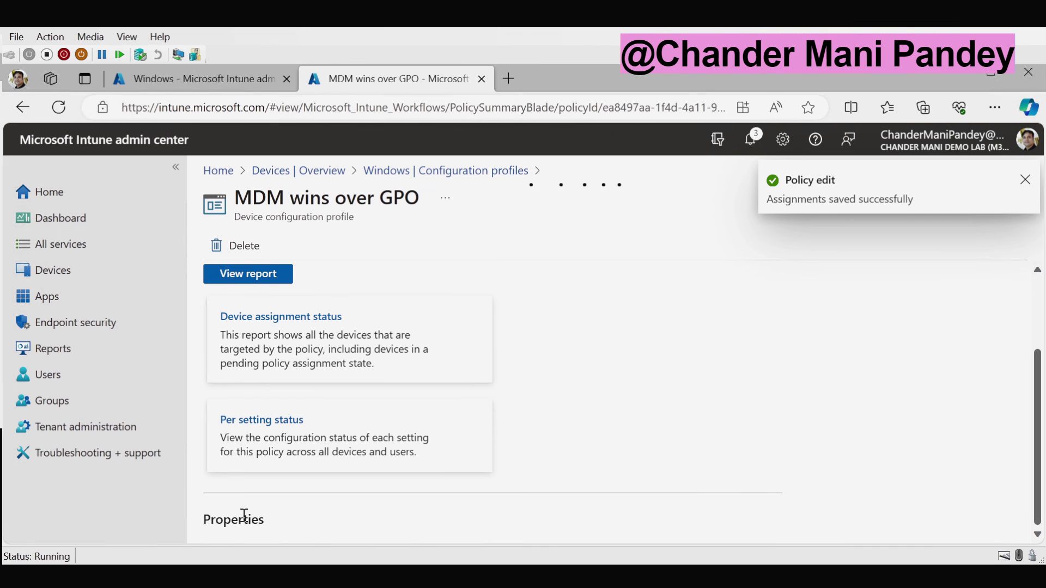